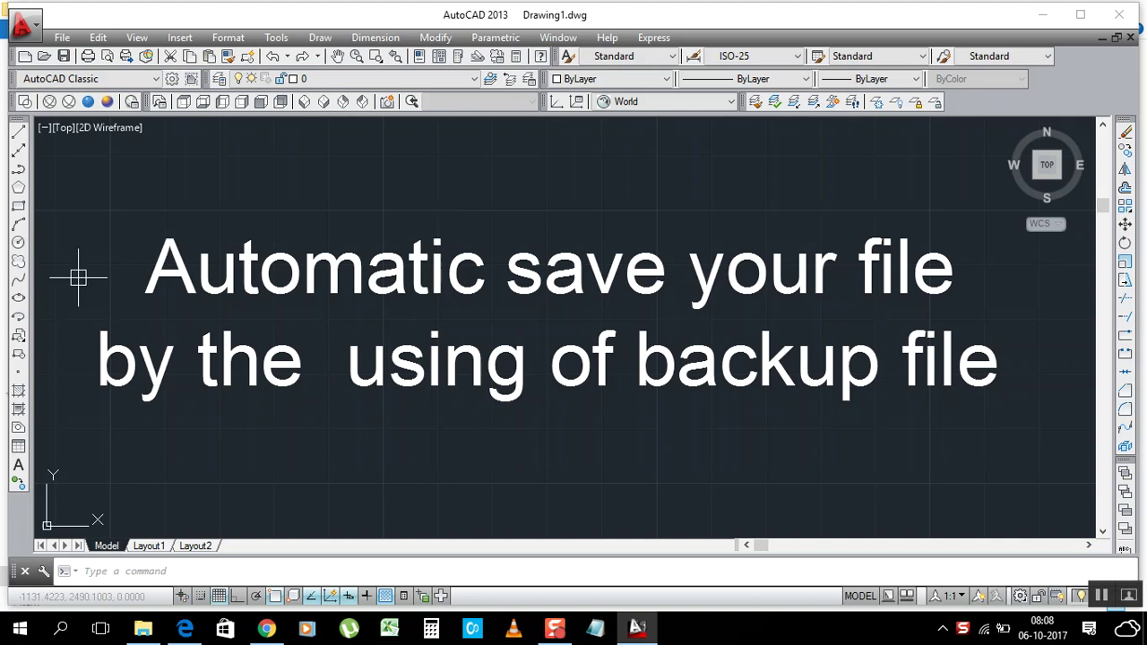
Step: Bring up Options on the Open and Save tab to see the 5-minute autosave interval
{"action": "right_click", "coordinate": [464, 187]}
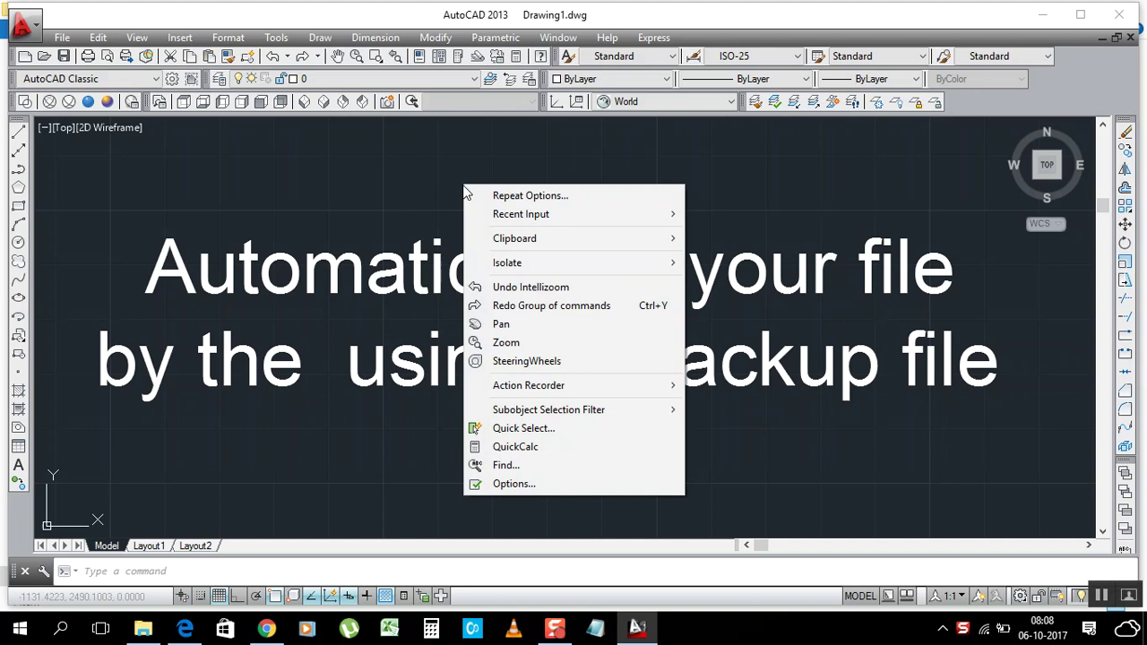
{"action": "left_click", "coordinate": [517, 485]}
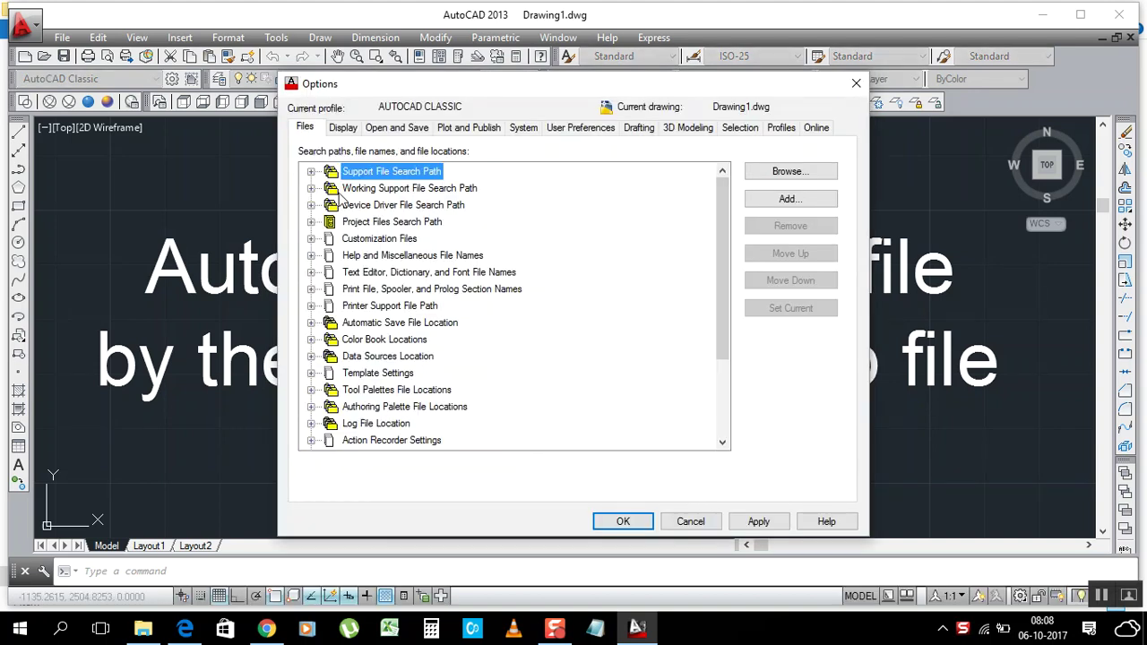
{"action": "left_click", "coordinate": [396, 127]}
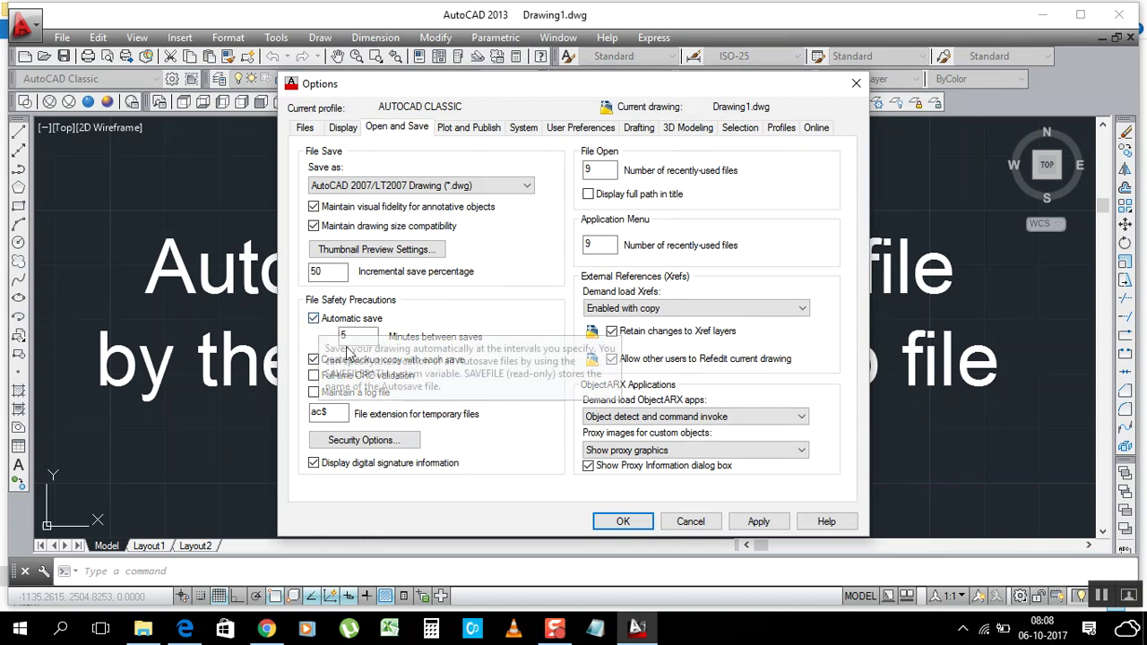
Step: Apply 5 minutes between automatic saves, then view the Files search-path list
{"action": "double_click", "coordinate": [343, 337]}
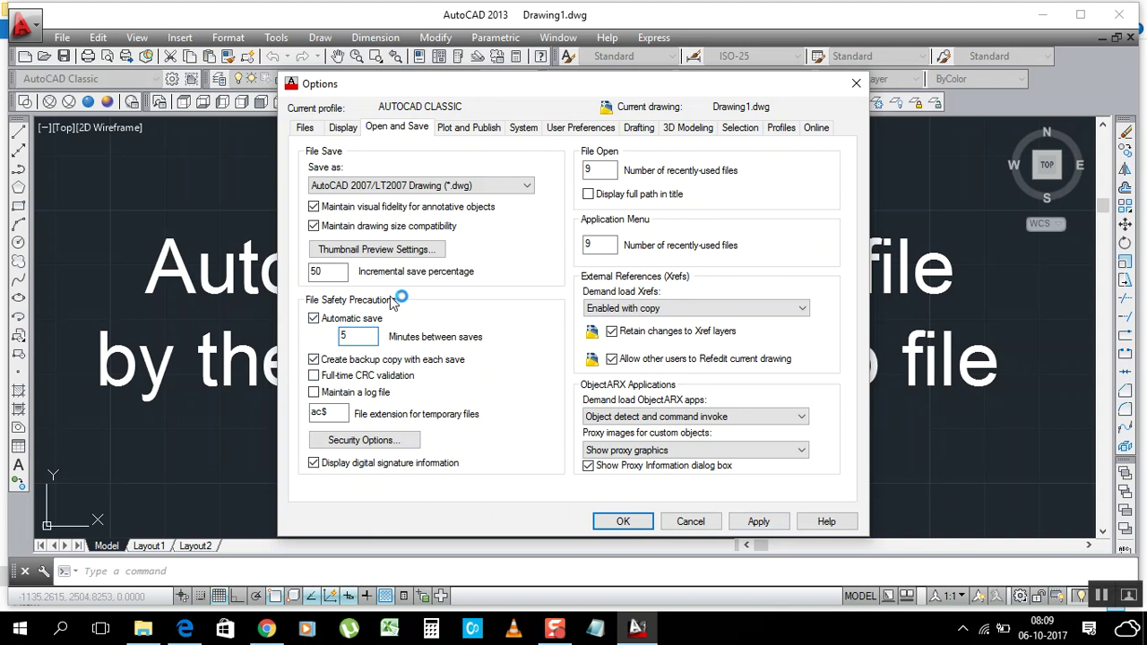
{"action": "left_click", "coordinate": [757, 522]}
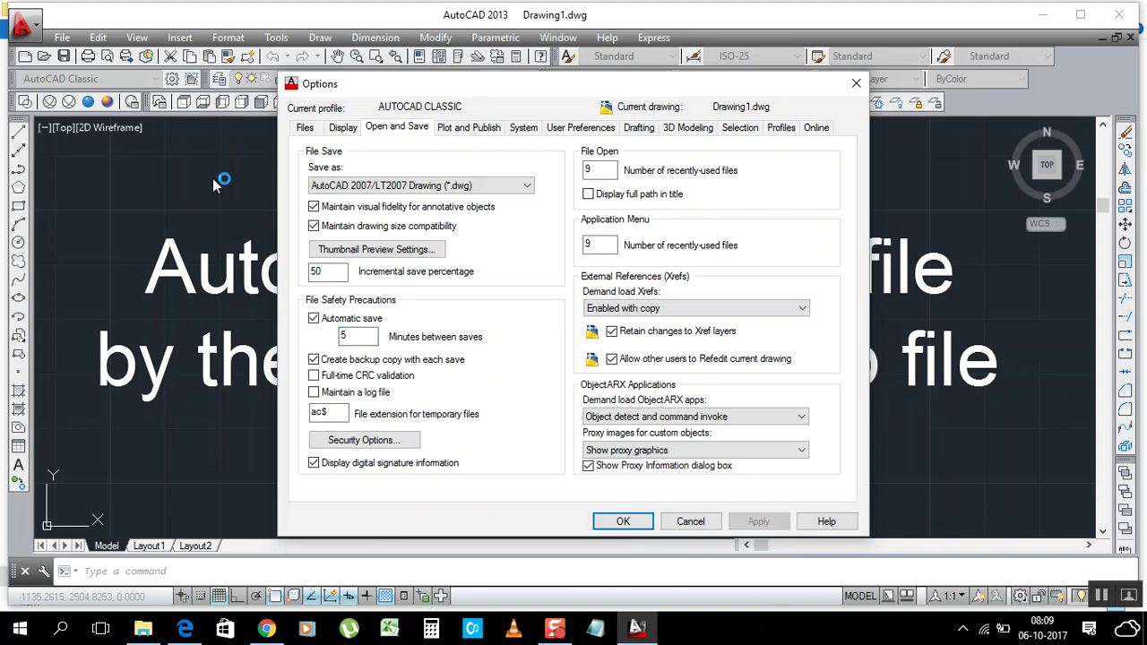
{"action": "left_click", "coordinate": [306, 130]}
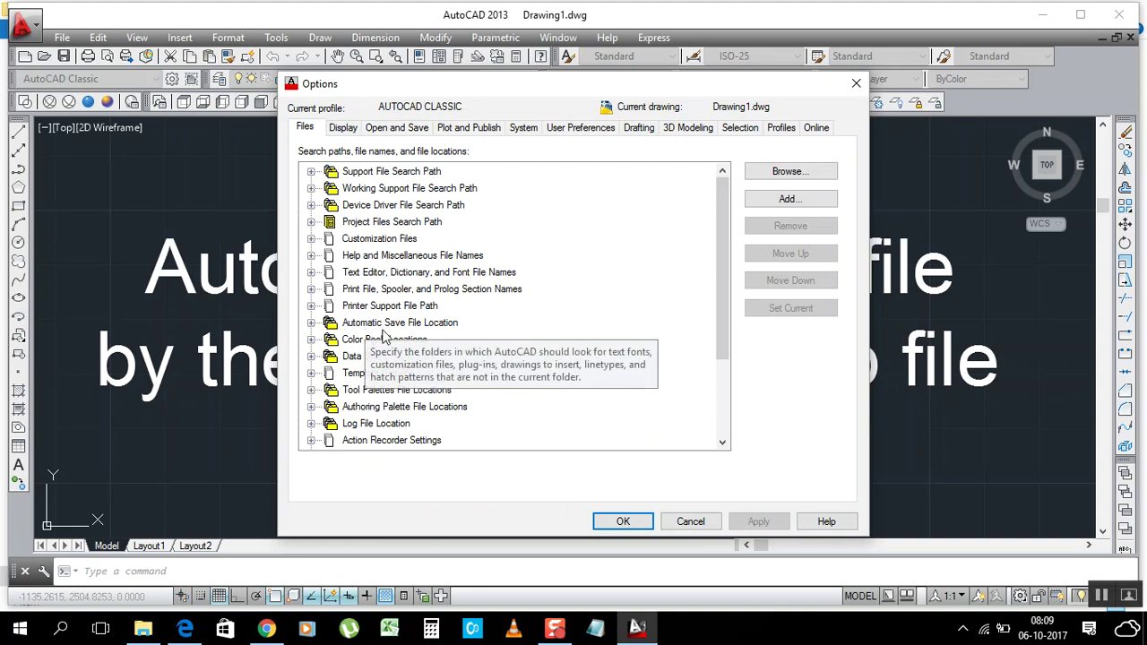
Step: Expand Automatic Save File Location and start changing its F:\atomatic save folder
{"action": "double_click", "coordinate": [316, 323]}
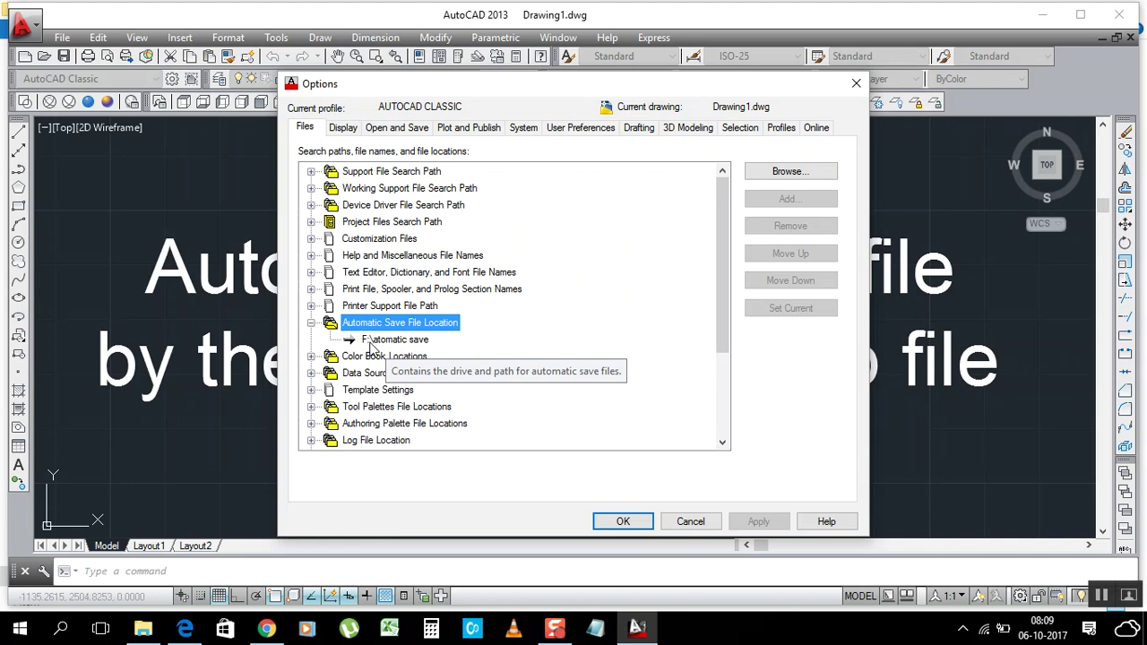
{"action": "double_click", "coordinate": [370, 347]}
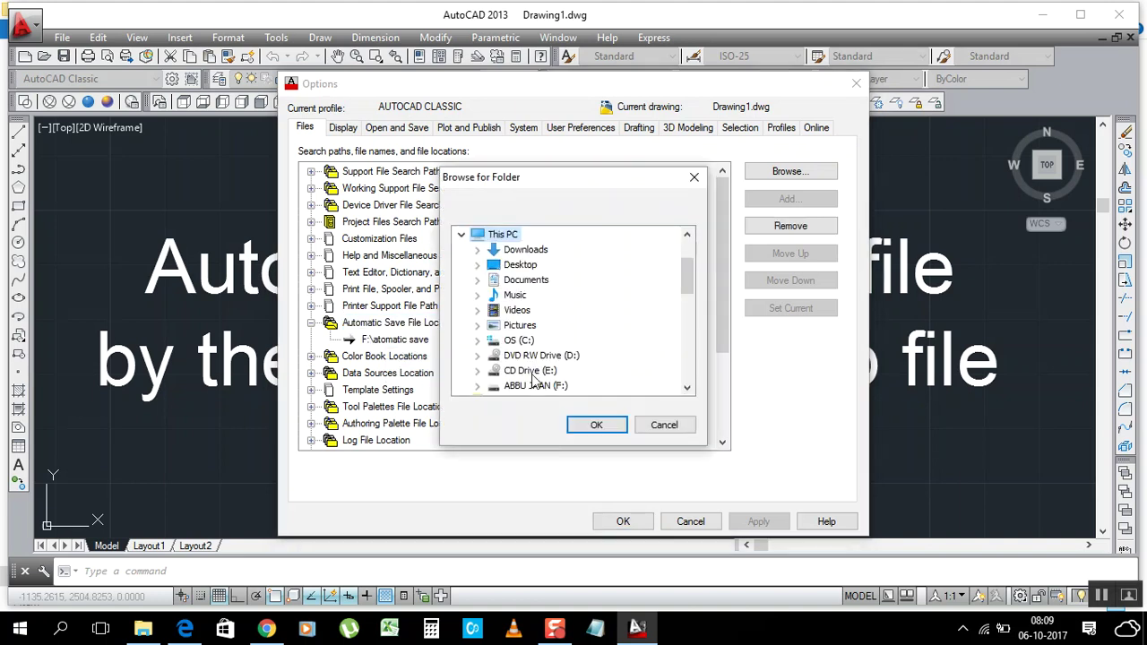
Step: Set the autosave location to the atomatic save folder on drive F:, apply, and close Options
{"action": "double_click", "coordinate": [518, 385]}
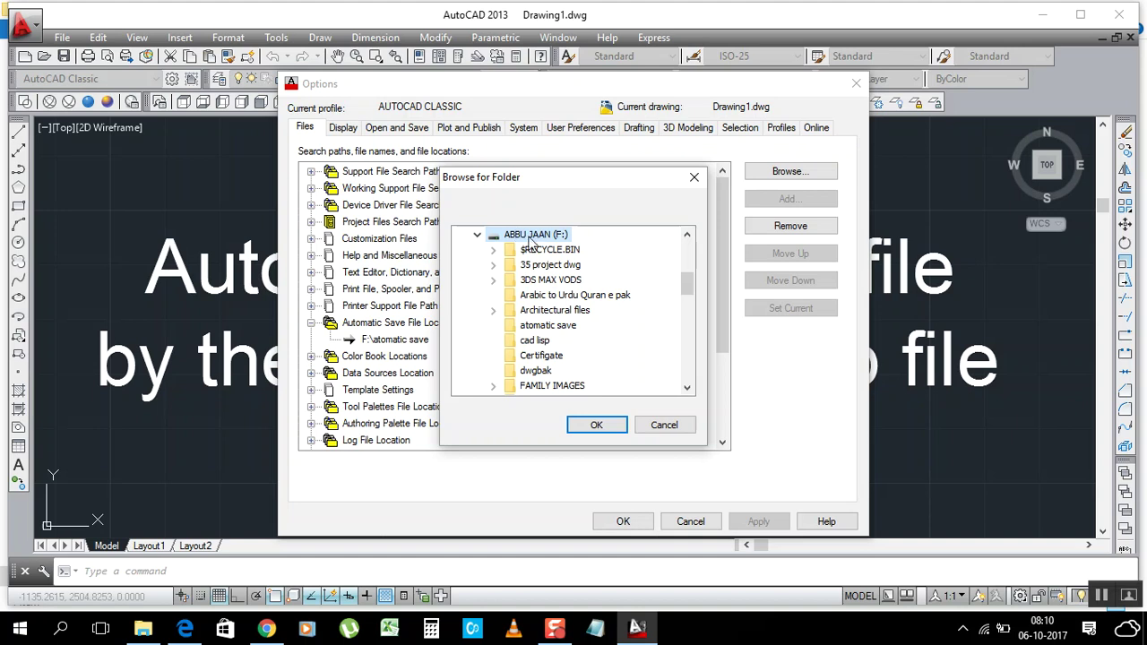
{"action": "left_click", "coordinate": [549, 328]}
{"action": "left_click", "coordinate": [597, 427]}
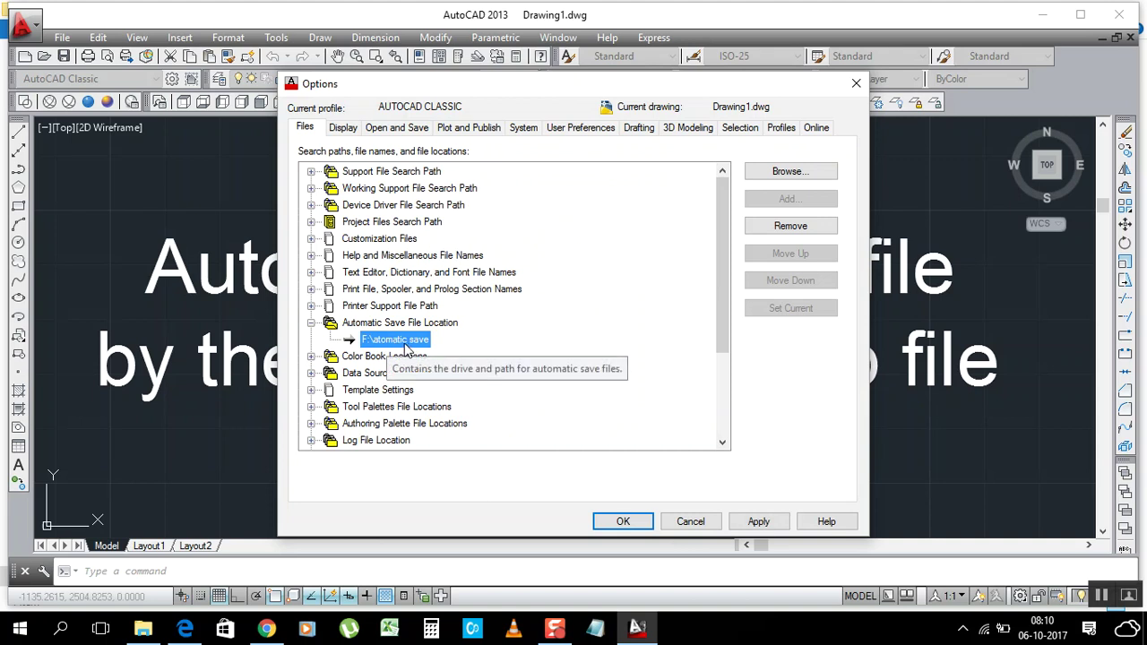
{"action": "left_click", "coordinate": [756, 522]}
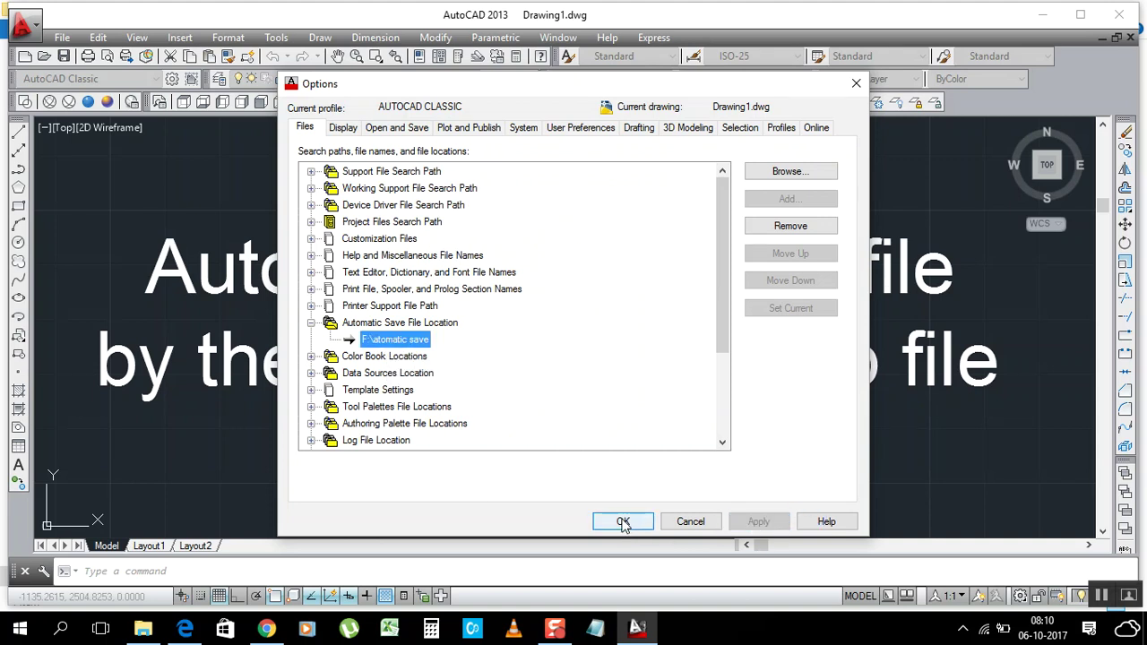
{"action": "left_click", "coordinate": [623, 521]}
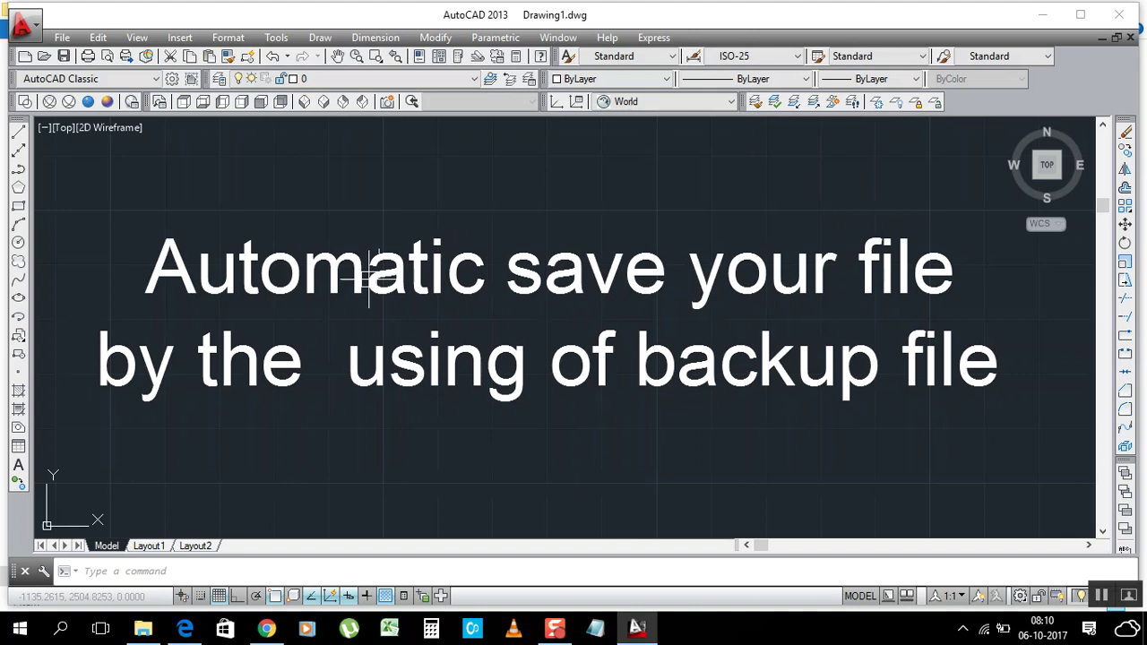
{"action": "scroll", "coordinate": [251, 269], "scroll_direction": "down", "scroll_amount": 8}
{"action": "scroll", "coordinate": [461, 263], "scroll_direction": "up", "scroll_amount": 5}
{"action": "scroll", "coordinate": [422, 277], "scroll_direction": "down", "scroll_amount": 7}
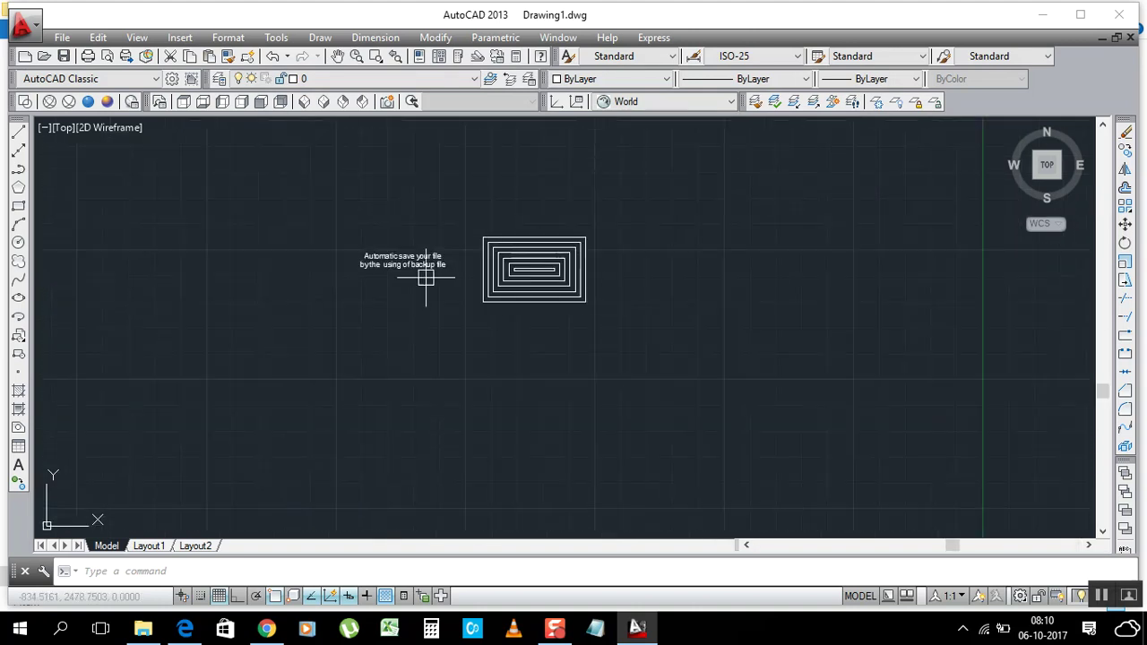
{"action": "scroll", "coordinate": [637, 275], "scroll_direction": "up", "scroll_amount": 4}
{"action": "scroll", "coordinate": [432, 275], "scroll_direction": "down", "scroll_amount": 4}
{"action": "scroll", "coordinate": [433, 275], "scroll_direction": "up", "scroll_amount": 6}
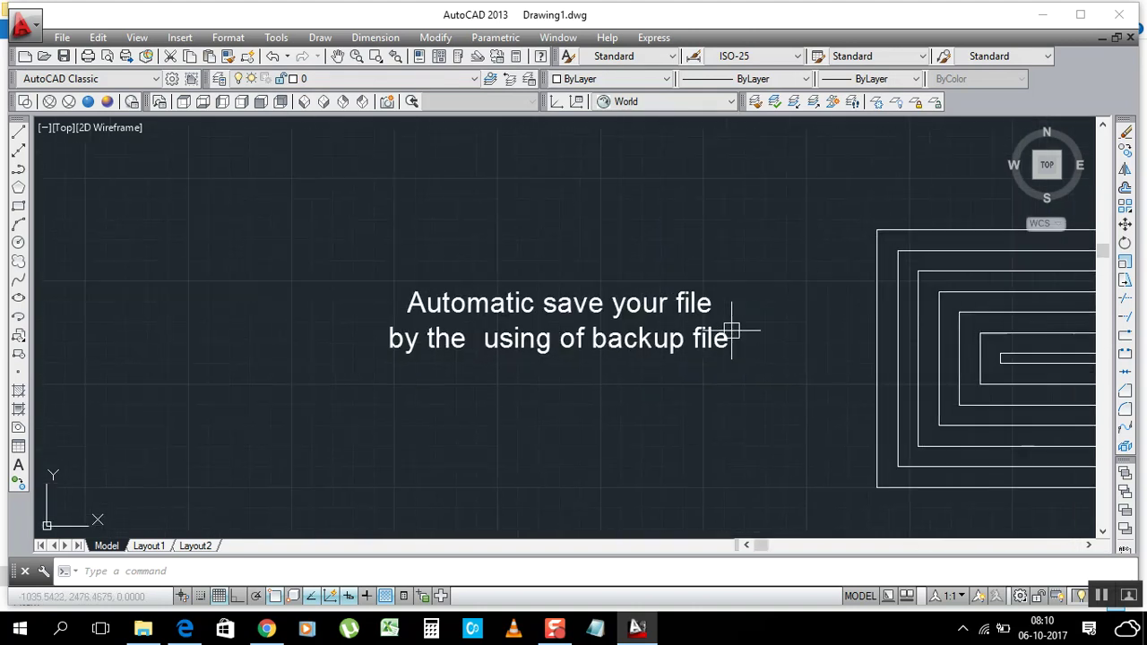
{"action": "scroll", "coordinate": [589, 346], "scroll_direction": "up", "scroll_amount": 2}
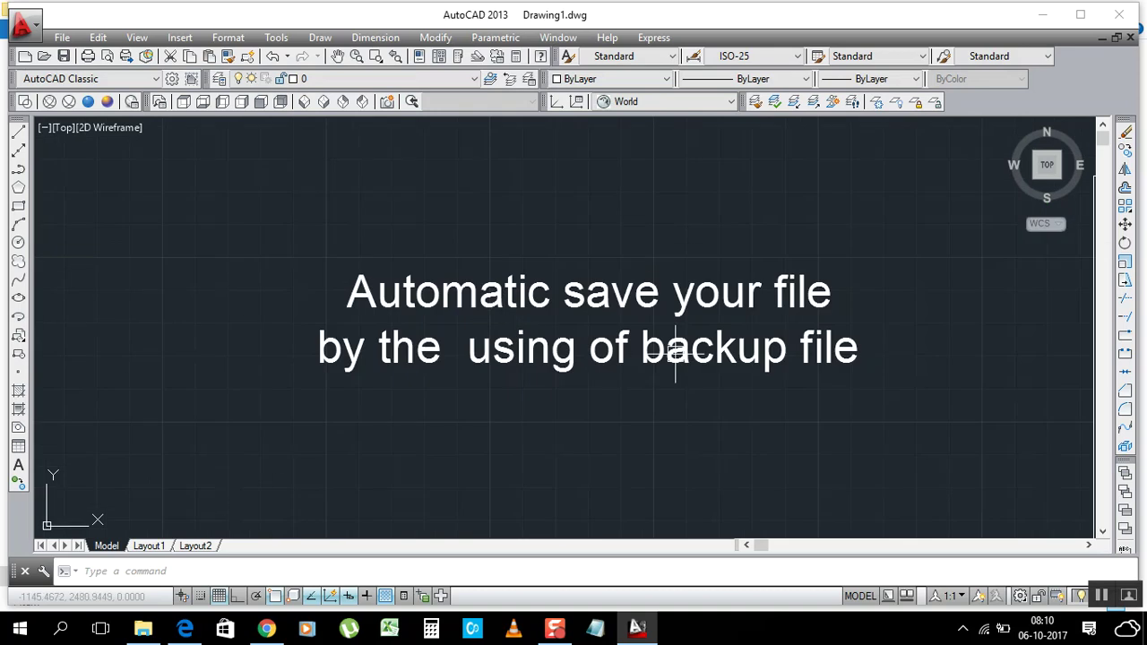
{"action": "scroll", "coordinate": [626, 352], "scroll_direction": "up", "scroll_amount": 2}
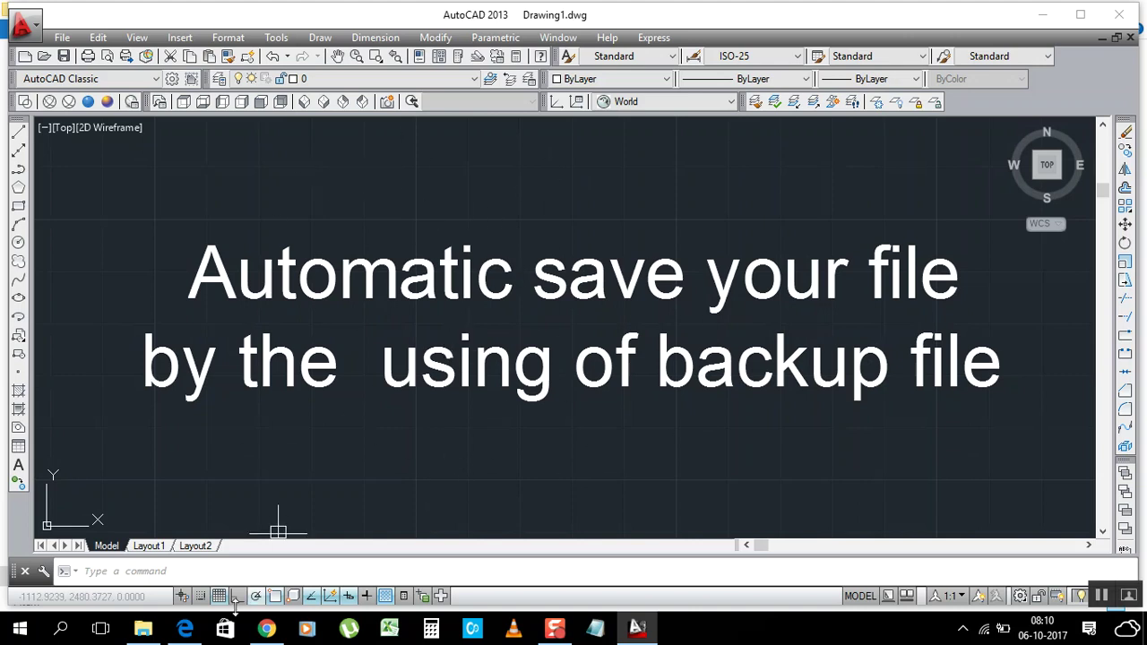
Step: In File Explorer, go to F:\atomatic save and select Drawing1_1_1_1787.sv$
{"action": "left_click", "coordinate": [135, 560]}
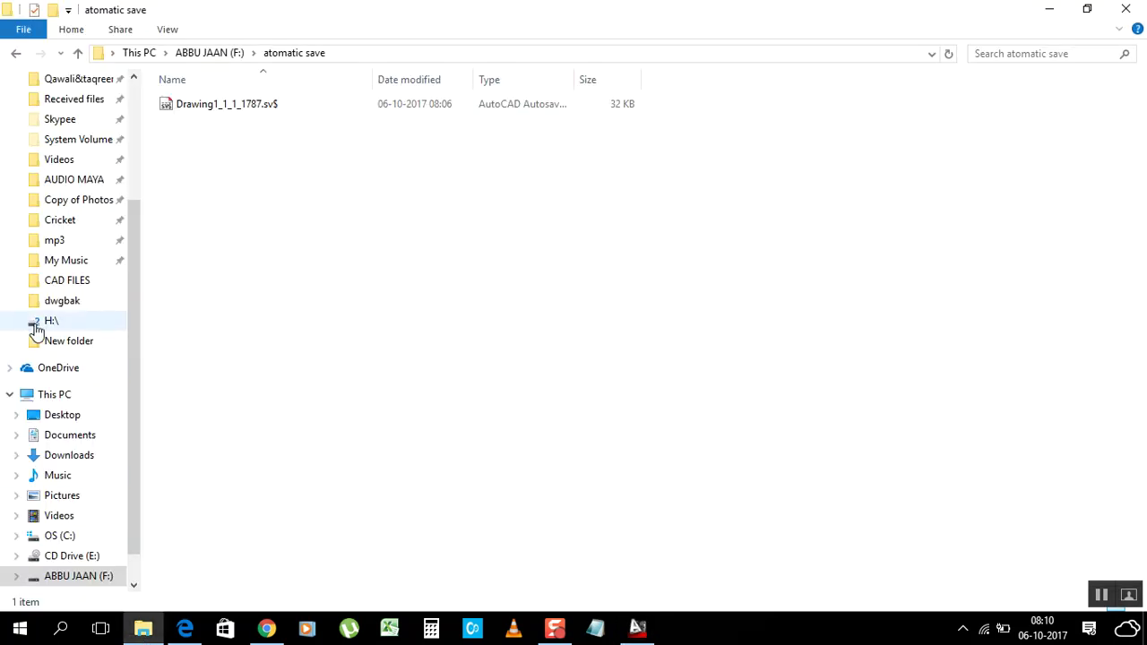
{"action": "left_click", "coordinate": [56, 397]}
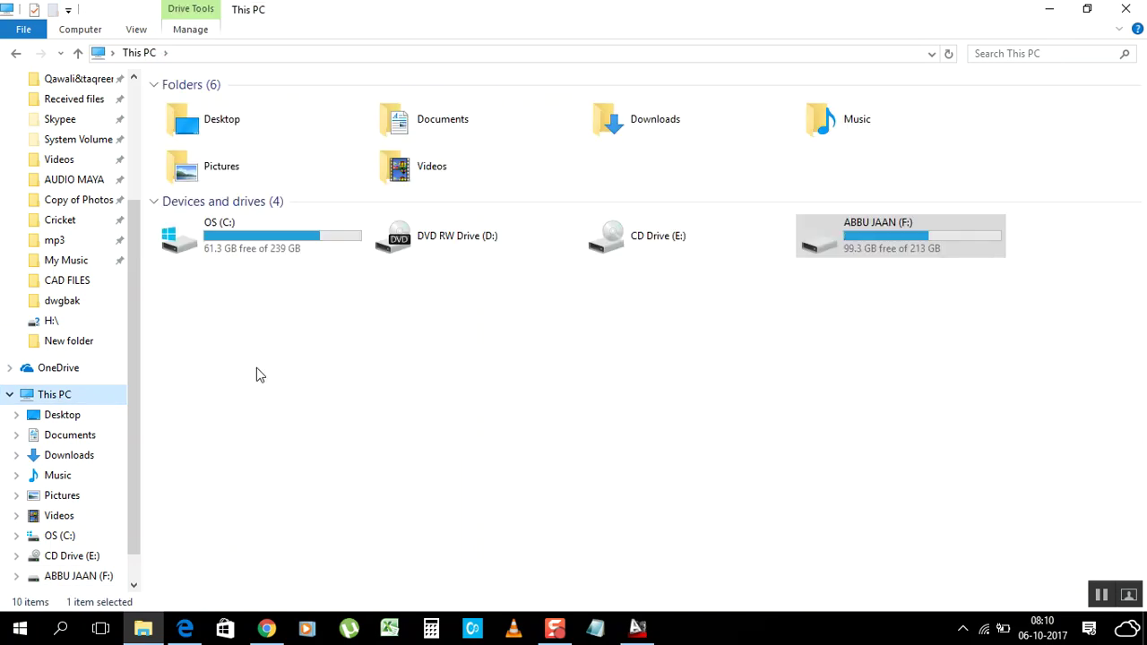
{"action": "double_click", "coordinate": [935, 246]}
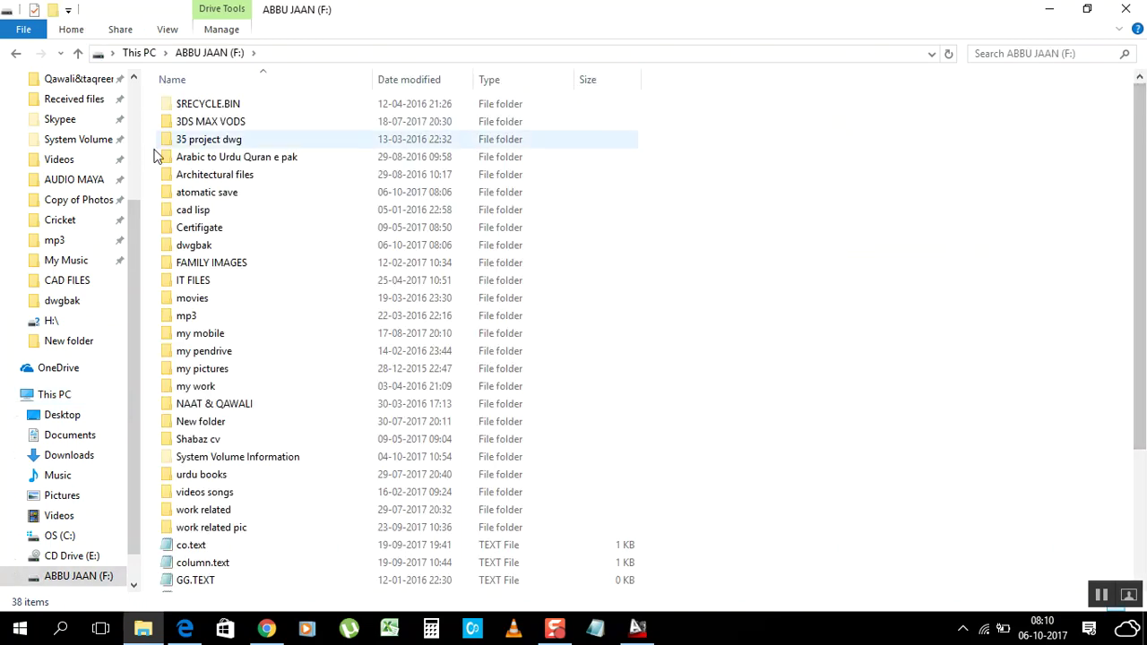
{"action": "double_click", "coordinate": [202, 193]}
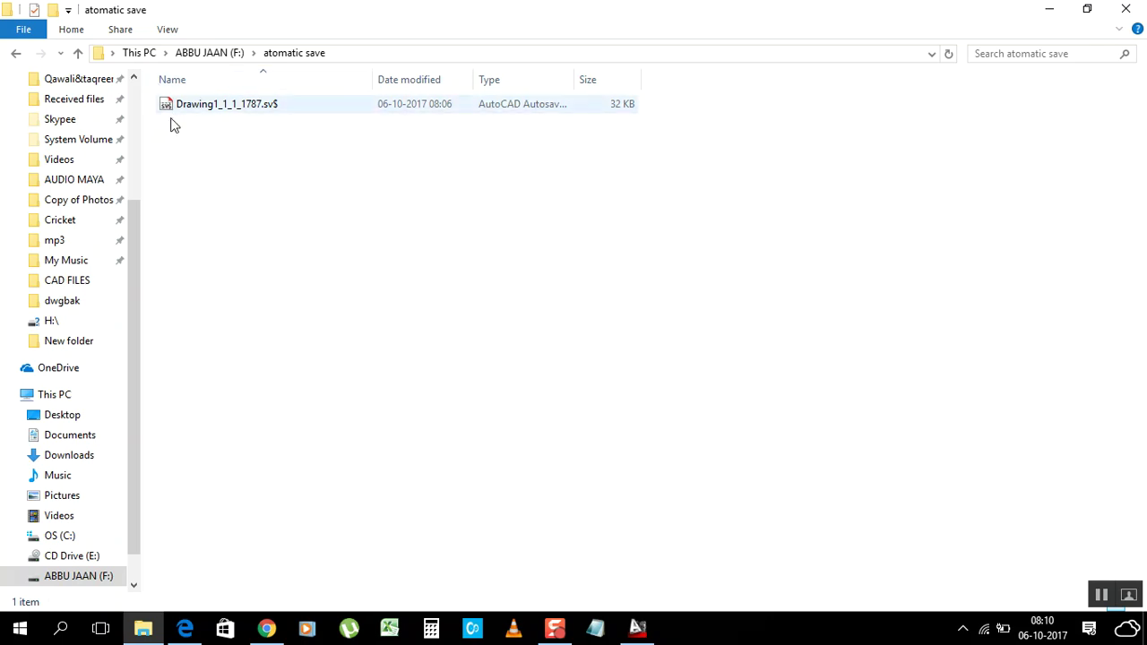
{"action": "double_click", "coordinate": [275, 107]}
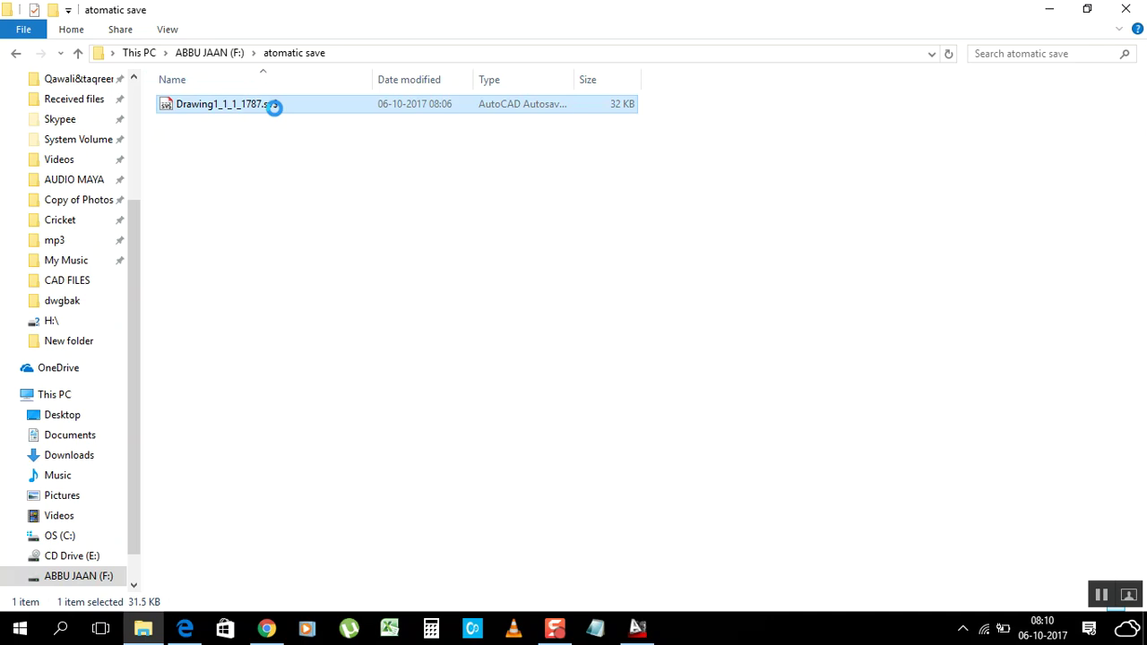
Step: Rename Drawing1_1_1_1787.sv$ to Drawing1_1_1_1787.dwg so it lists as a DWG File
{"action": "right_click", "coordinate": [273, 106]}
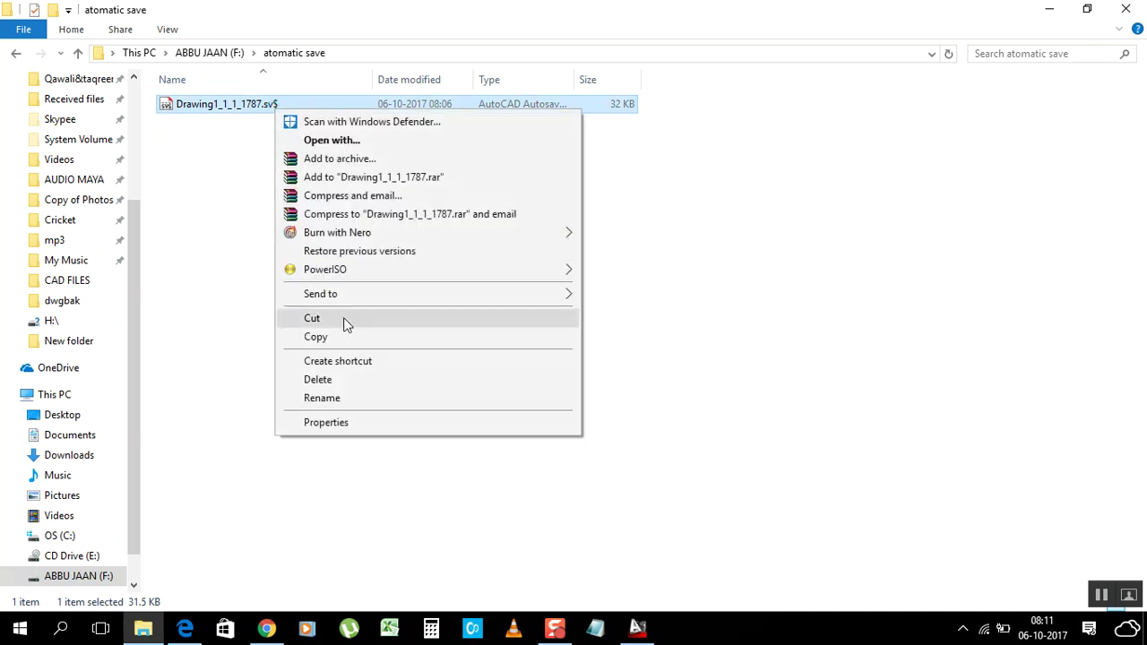
{"action": "left_click", "coordinate": [327, 397]}
{"action": "left_click", "coordinate": [285, 104]}
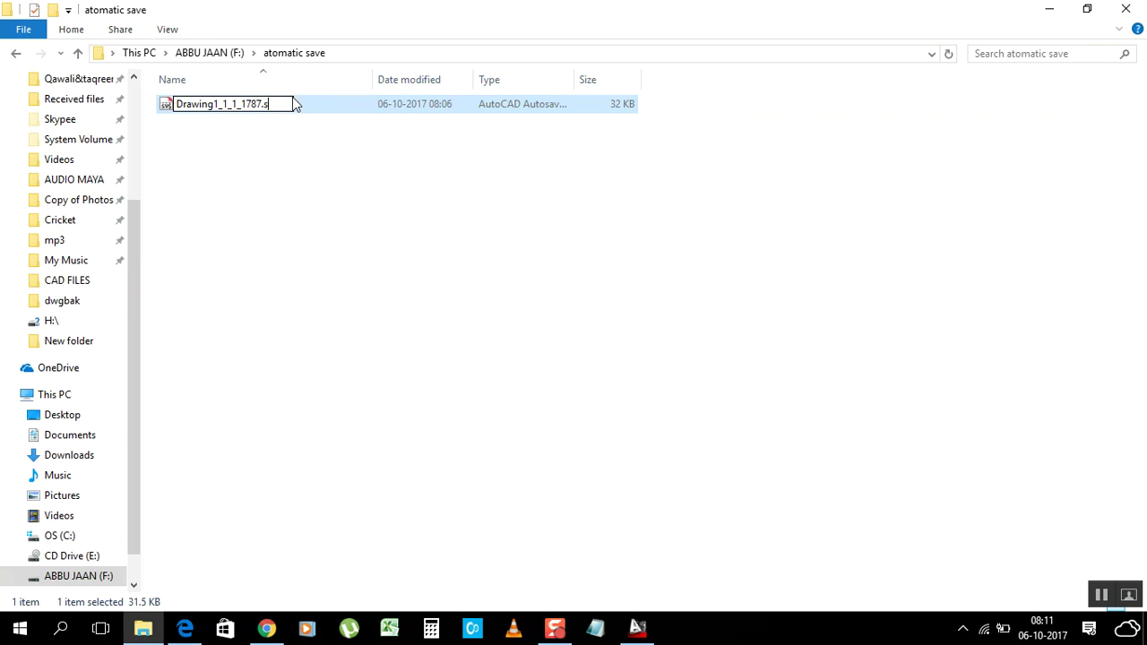
{"action": "key", "text": "BackSpace"}
{"action": "type", "text": "d"}
{"action": "type", "text": "wg"}
{"action": "left_click", "coordinate": [324, 192]}
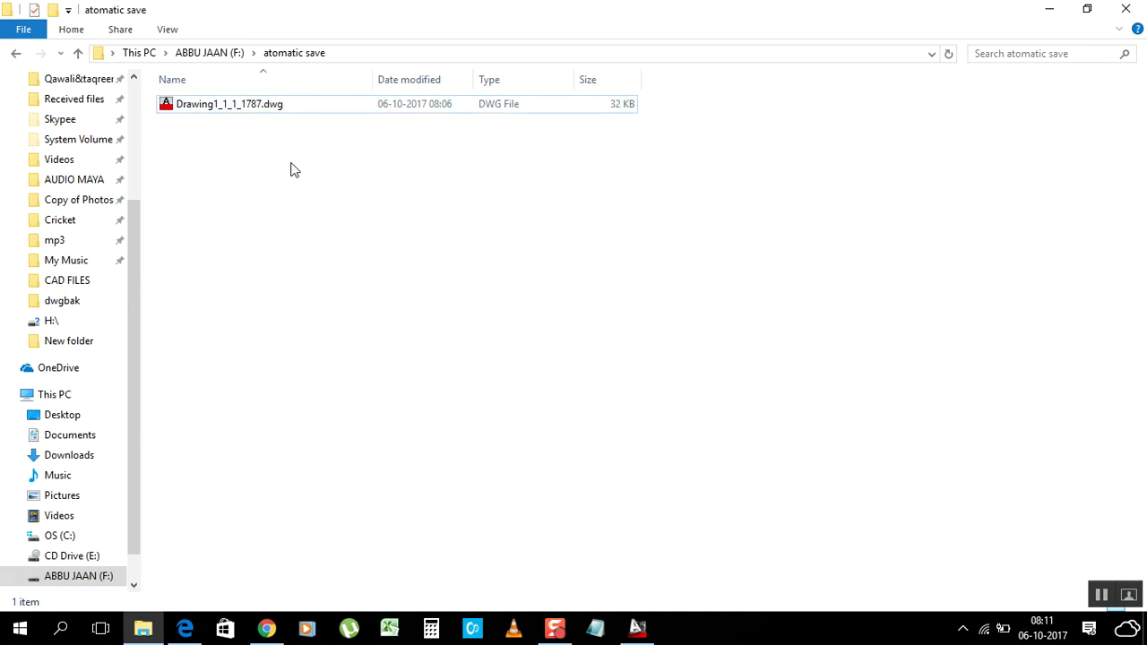
{"action": "right_click", "coordinate": [324, 190]}
{"action": "left_click", "coordinate": [330, 257]}
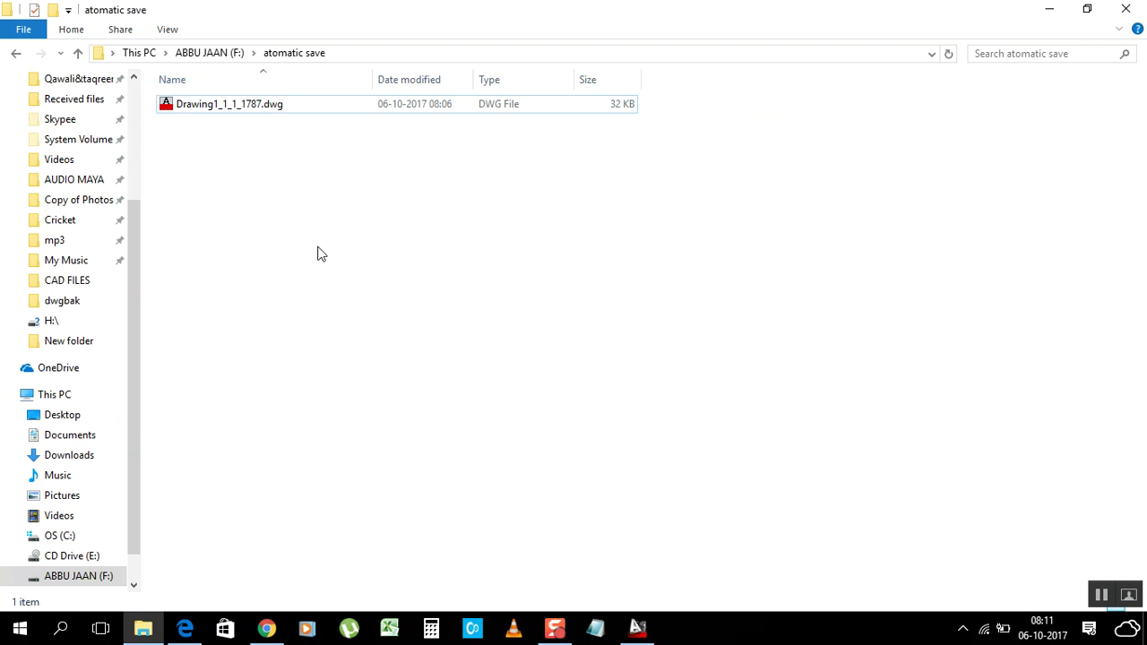